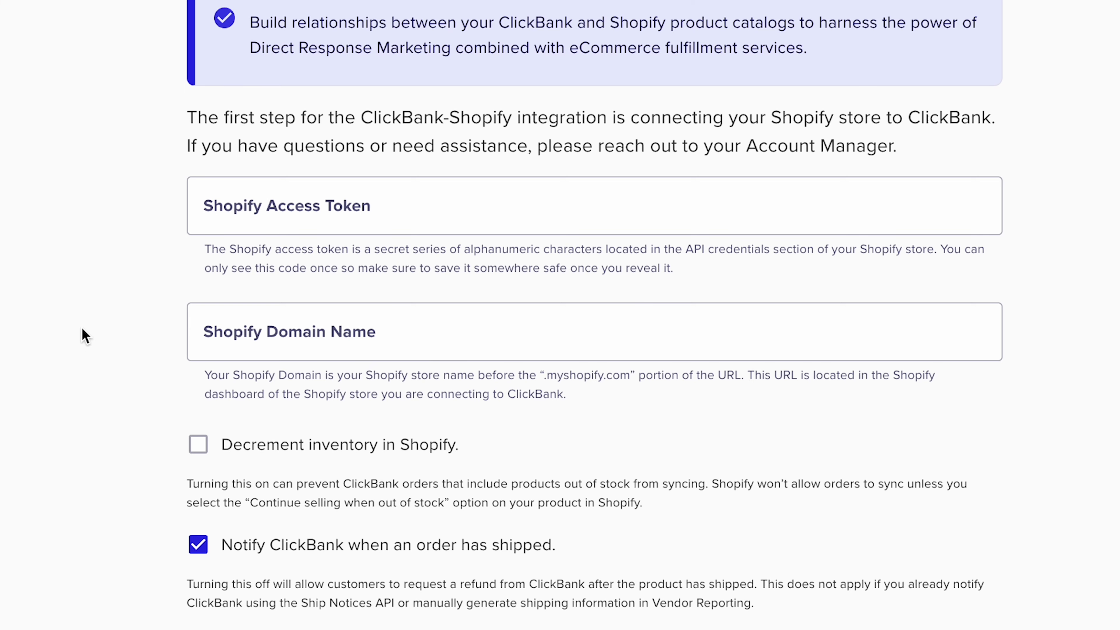
- Switch to the Shopify admin and open app development in the Apps and sales channels settings
click(267, 2)
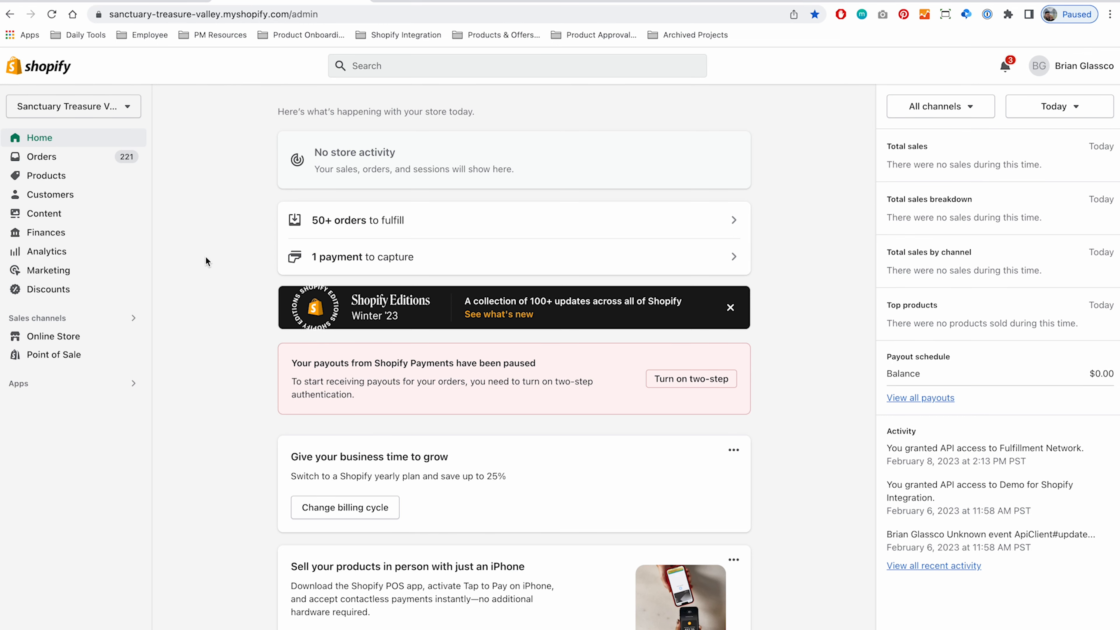
click(133, 383)
click(412, 309)
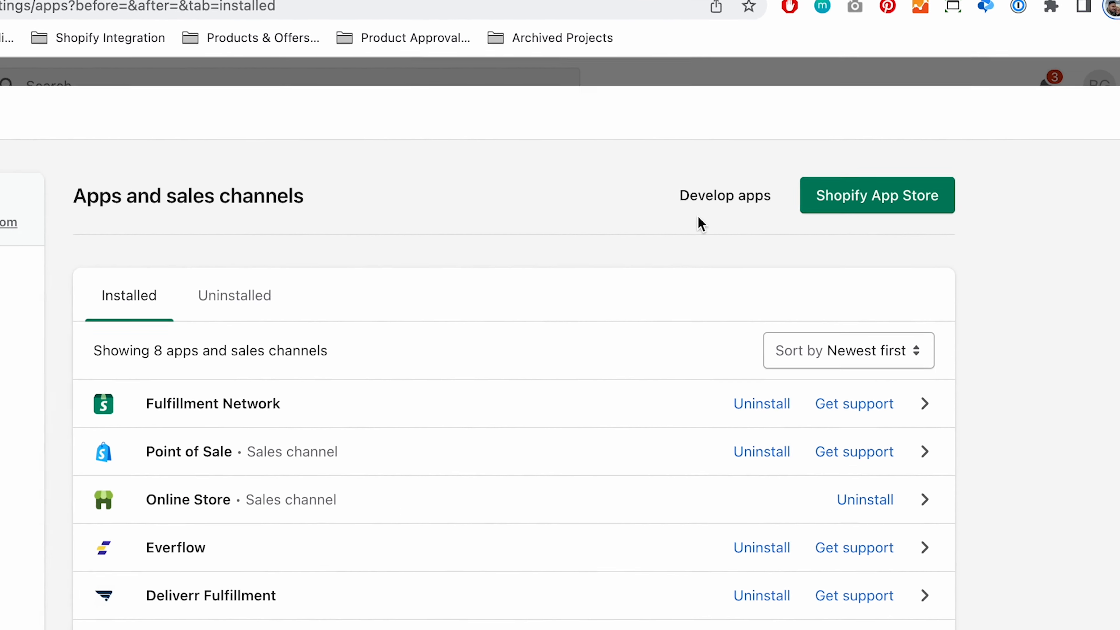
click(686, 225)
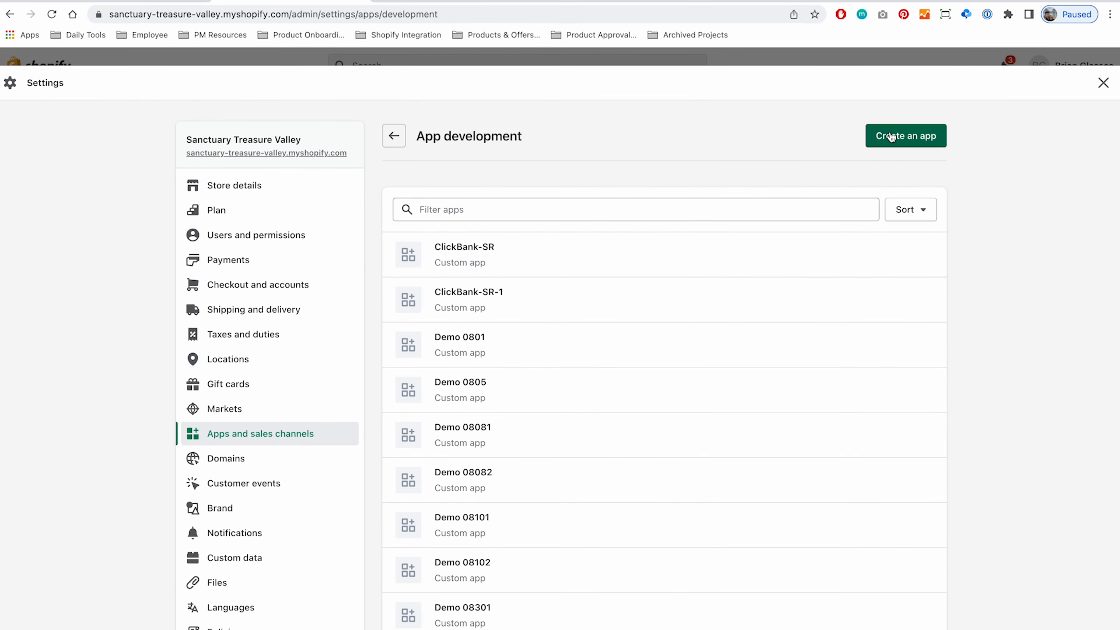
- Create a custom app named with the ClickBank account nickname, keeping the preselected app developer
click(895, 139)
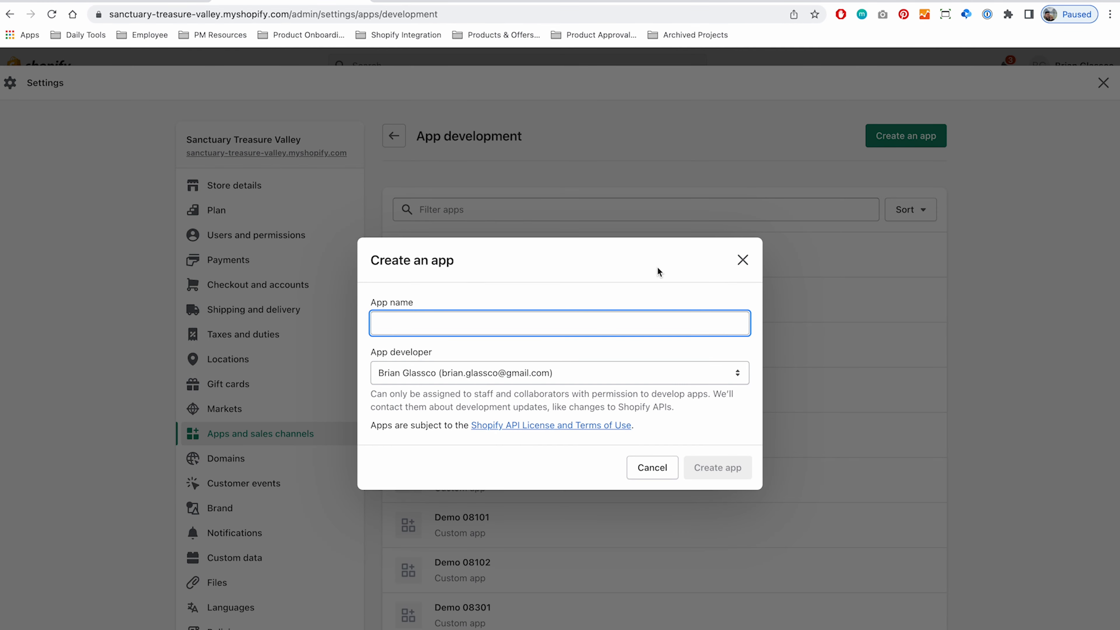
text(bfglassco)
click(746, 471)
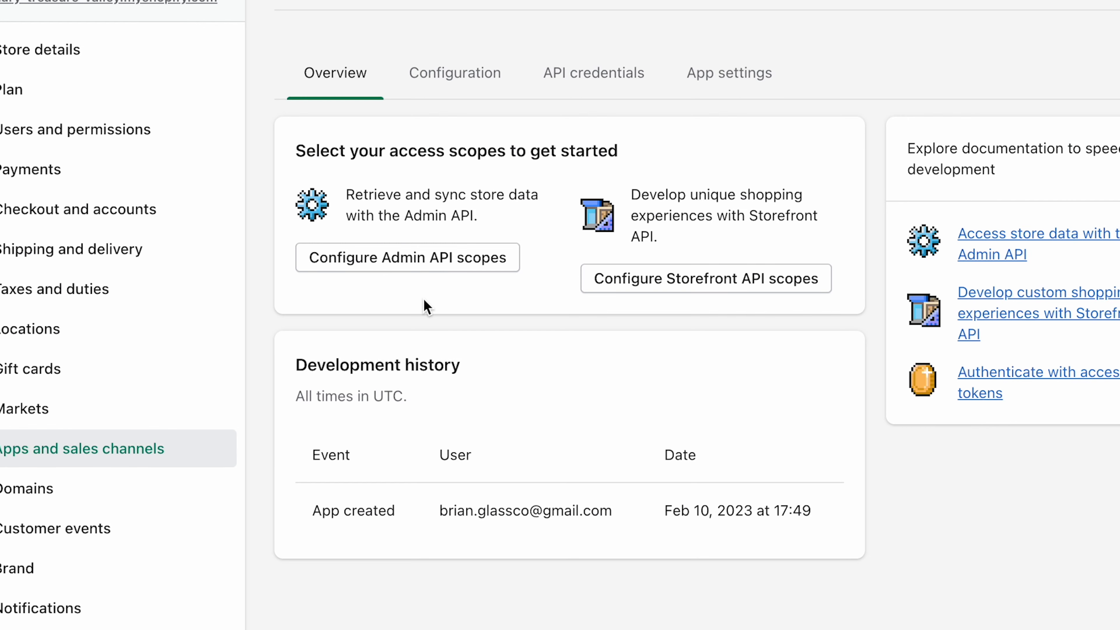
- Configure the app's Admin API scopes, filtering for "order" and enabling write_orders and read_orders under Orders
click(432, 262)
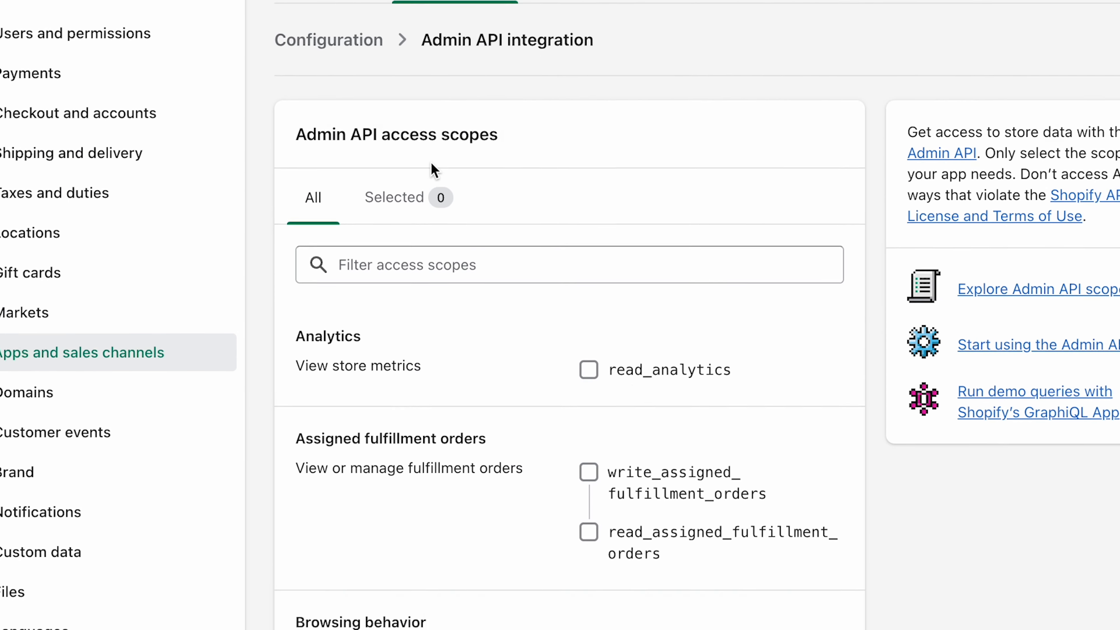
click(432, 188)
text(order)
scroll(573, 397, down, 5)
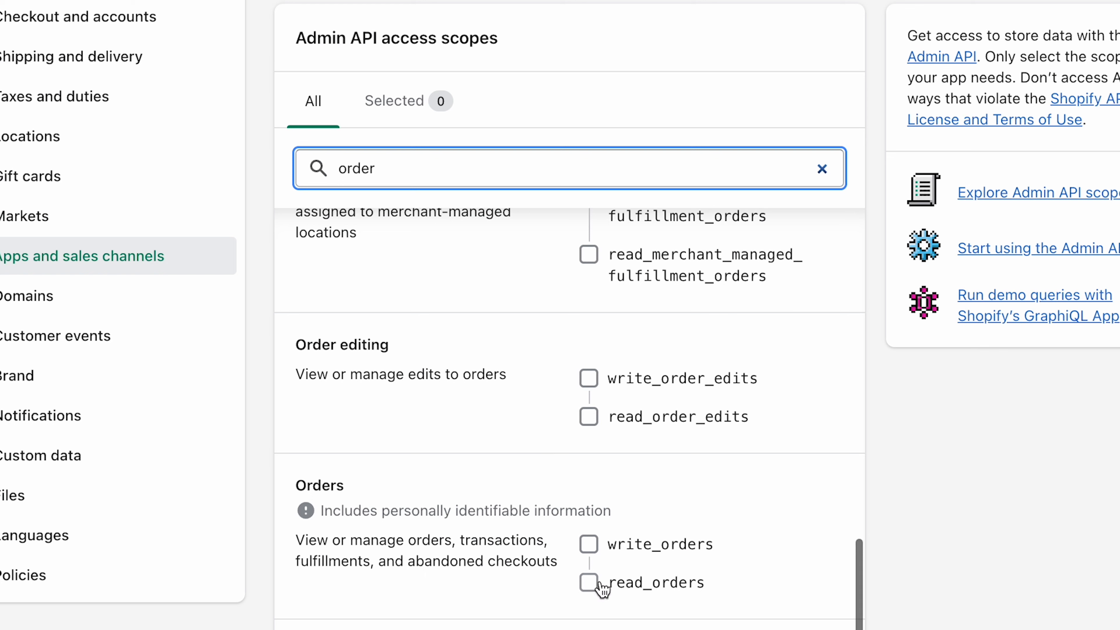
click(590, 583)
click(588, 544)
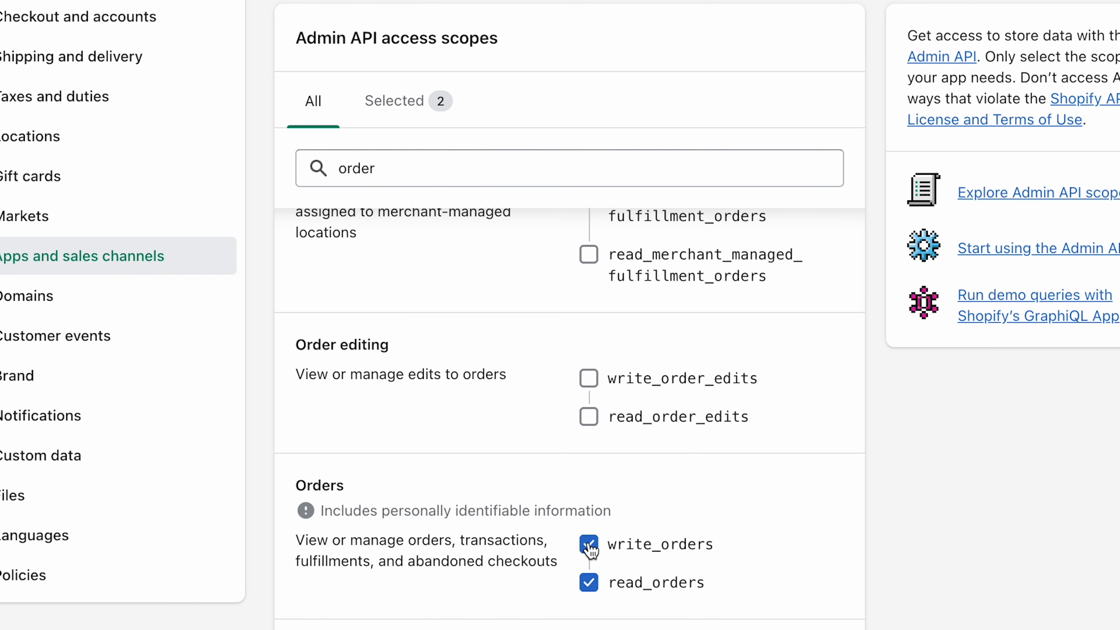
- Filter the access scopes for "product", enable read_products under Products, and save the Admin API scopes
drag(403, 170, 315, 172)
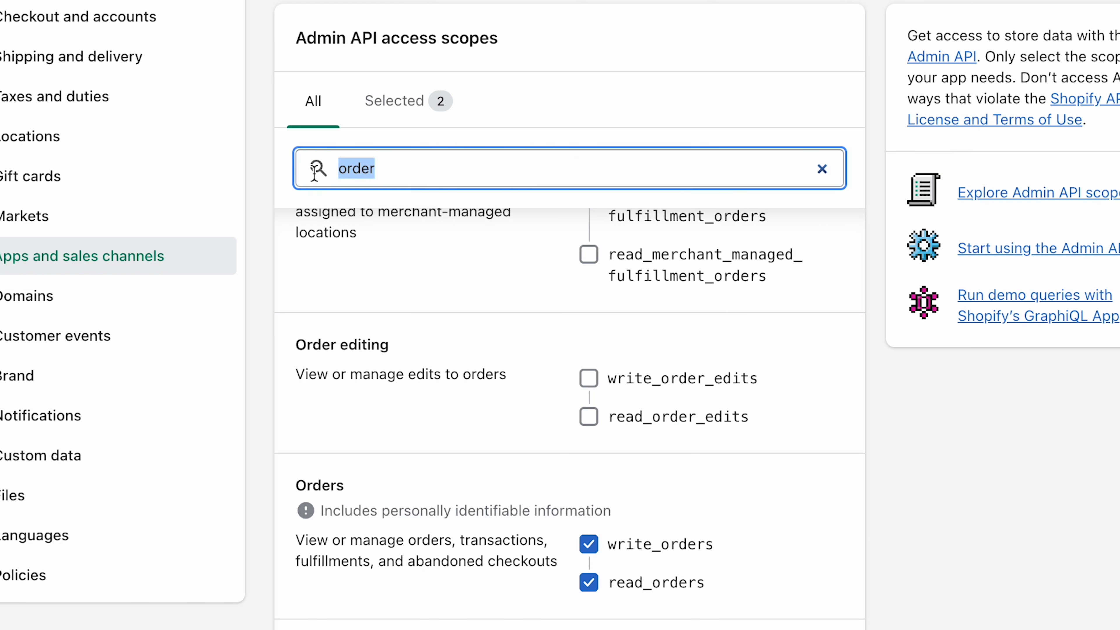
text(product)
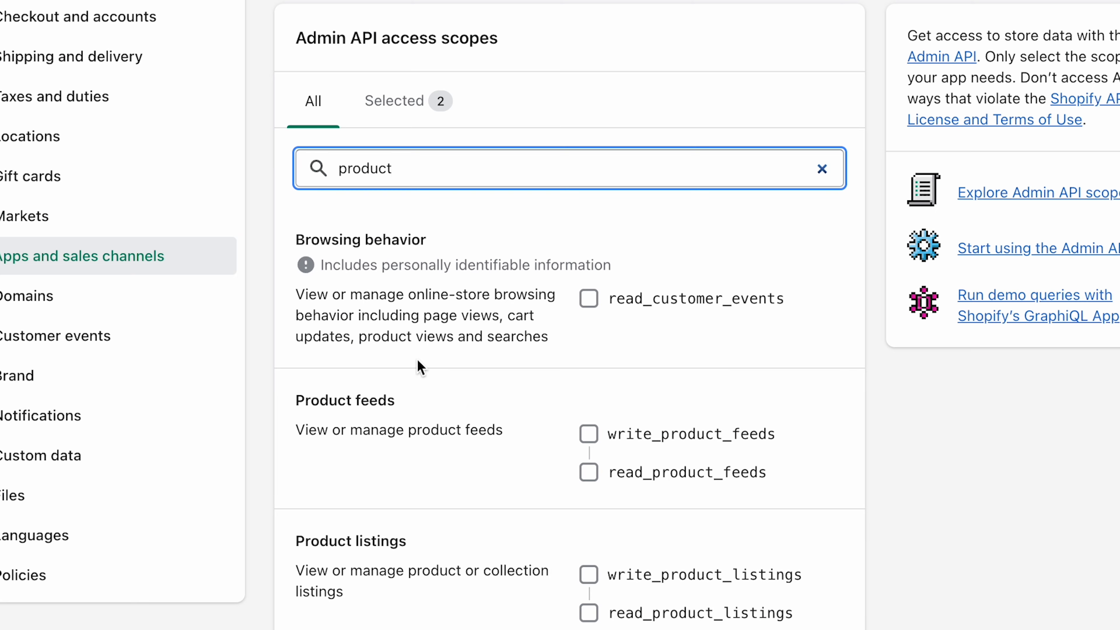
scroll(418, 359, down, 5)
click(589, 523)
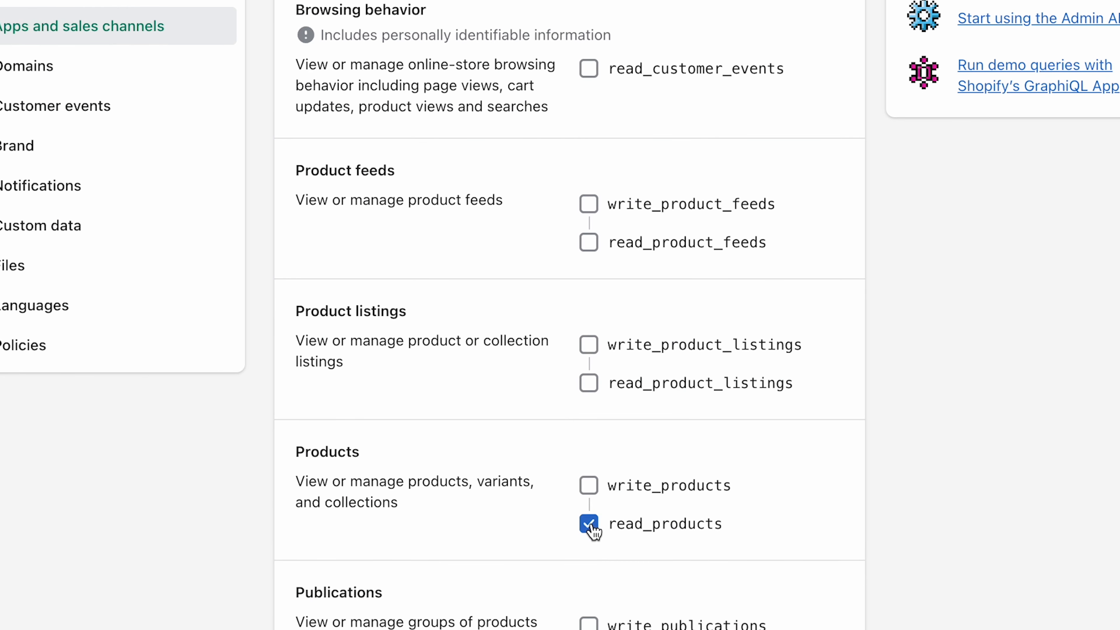
scroll(454, 250, up, 1)
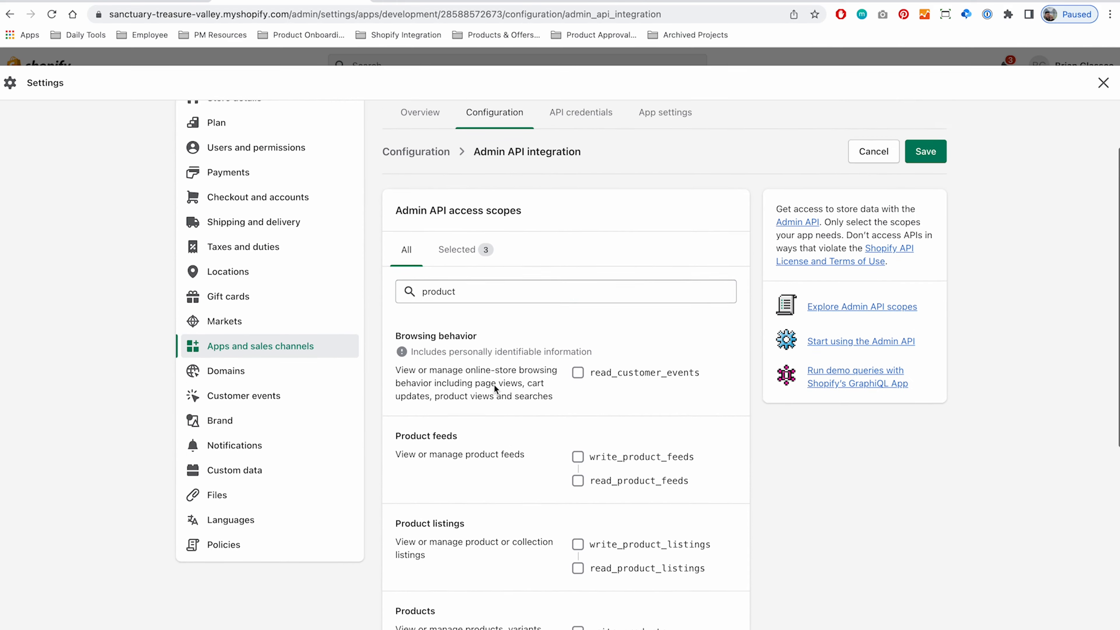
scroll(493, 384, up, 3)
click(926, 225)
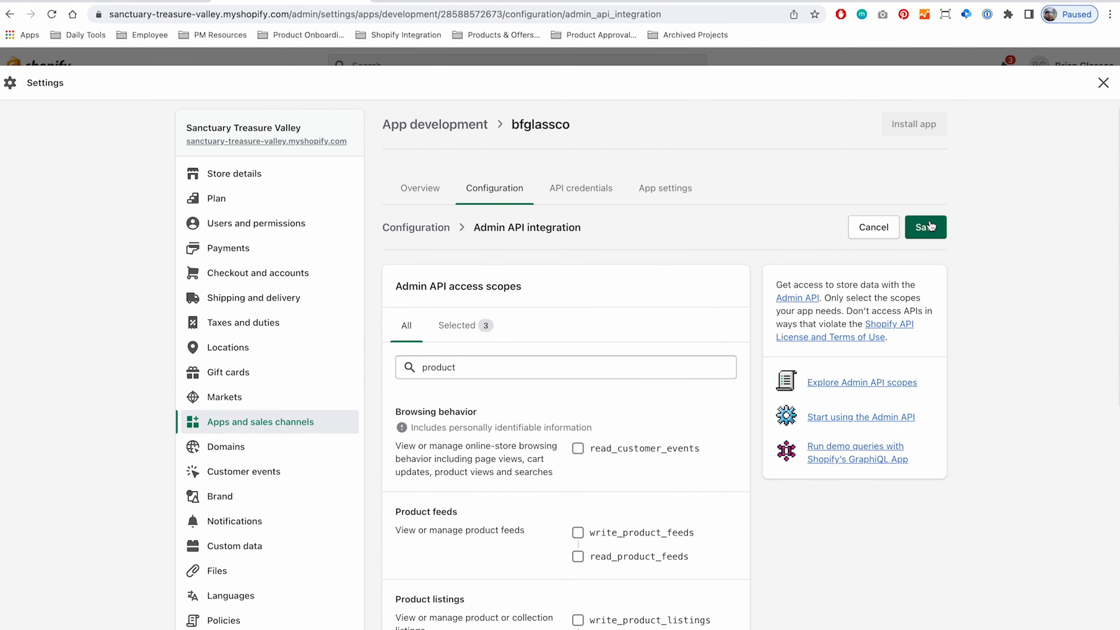
- Install the custom app on the store and reveal its Admin API access token
click(914, 124)
click(730, 395)
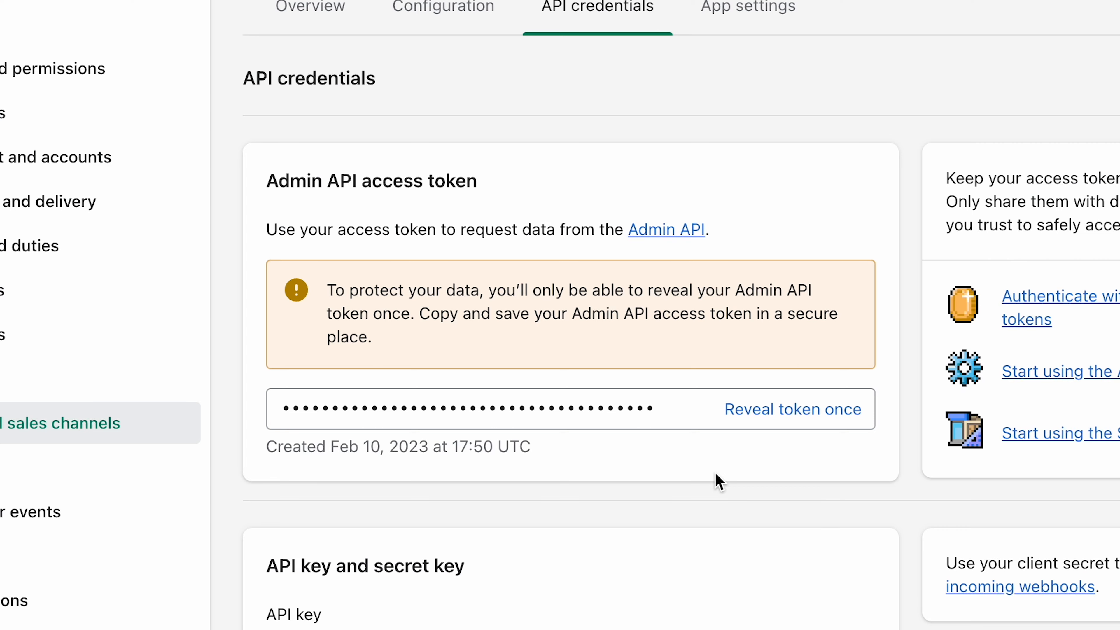
click(790, 410)
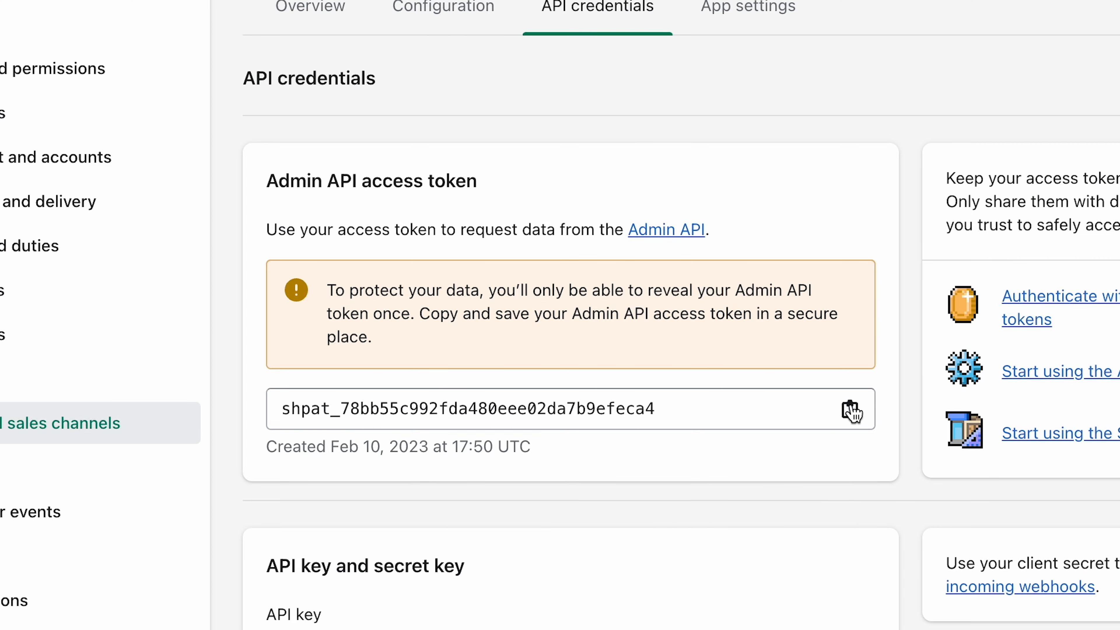
- Paste the copied Admin API access token into the Shopify Access Token field in ClickBank
click(200, 295)
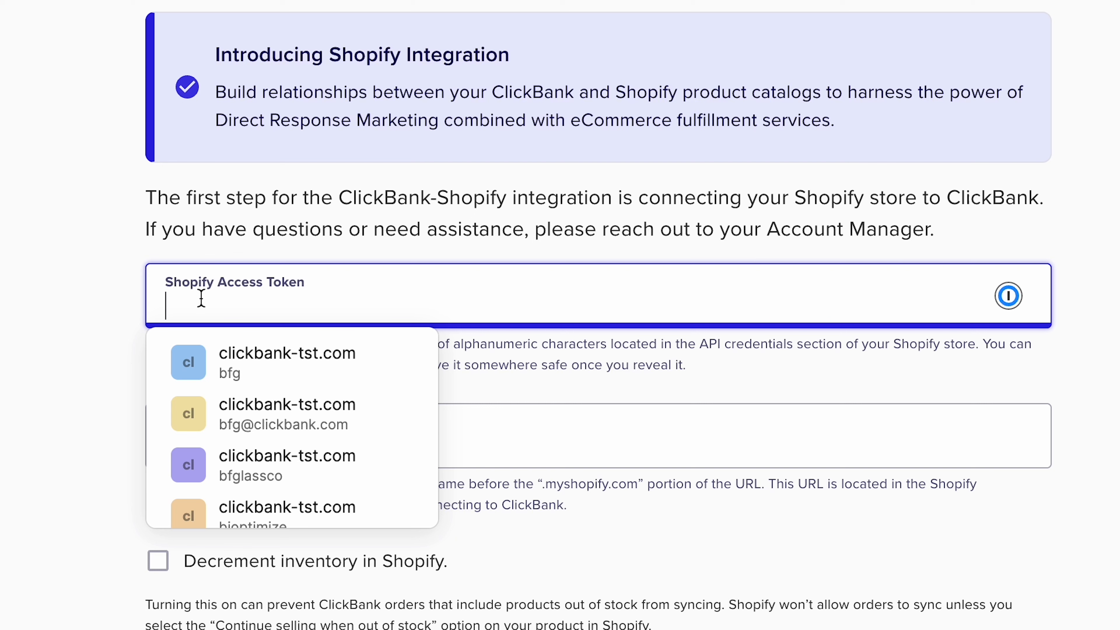
key(ctrl+v)
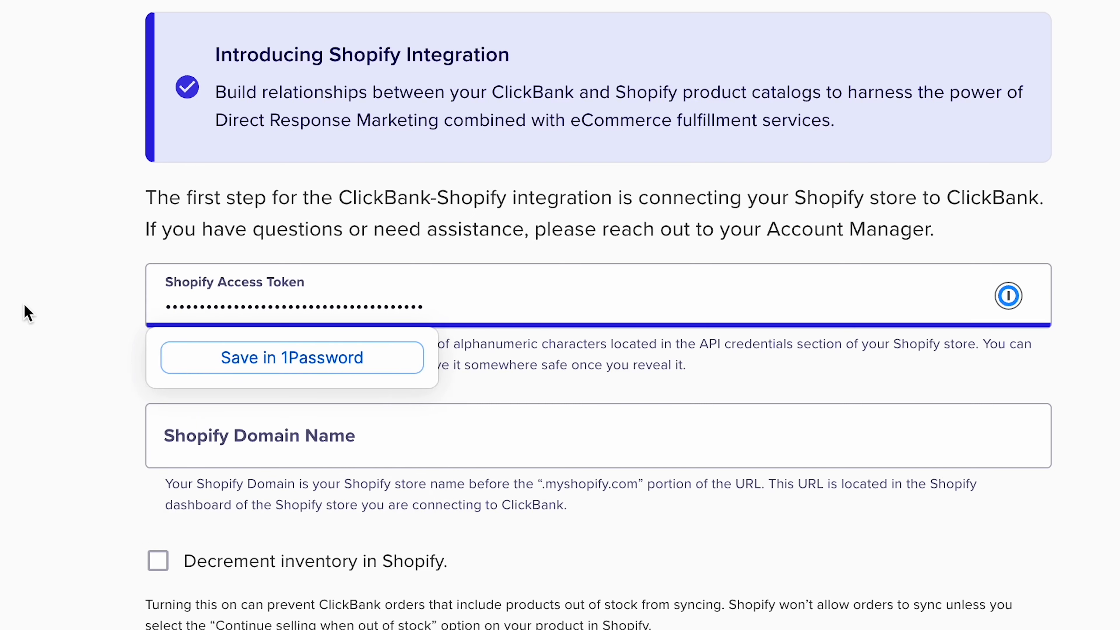
click(10, 316)
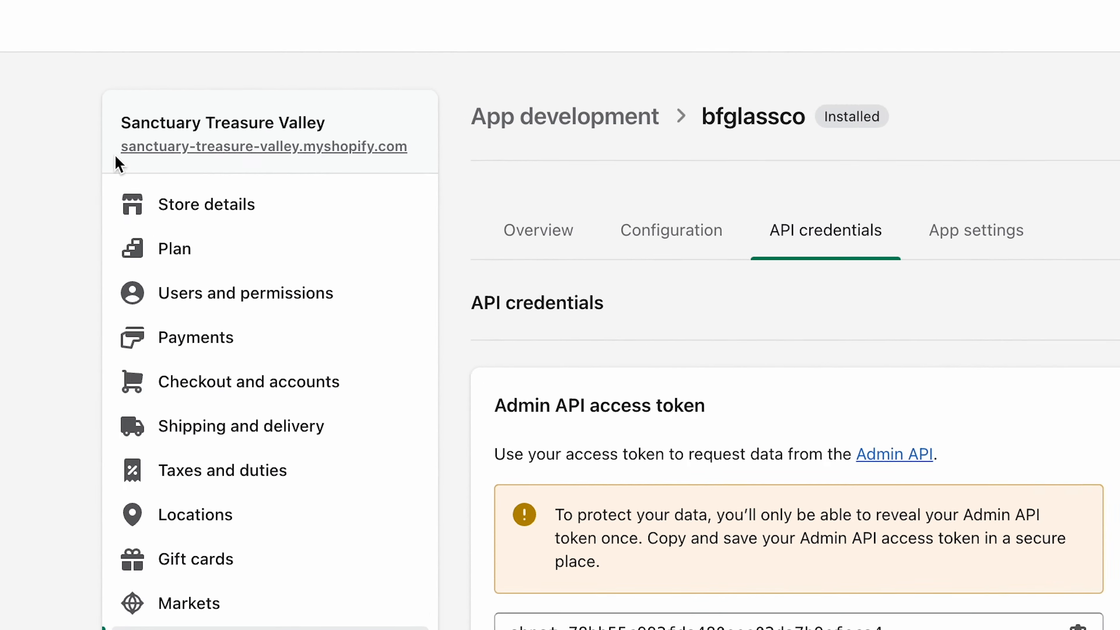
- Copy sanctuary-treasure-valley from the Shopify store URL into ClickBank's Shopify Domain Name field and test the connection
drag(121, 147, 297, 147)
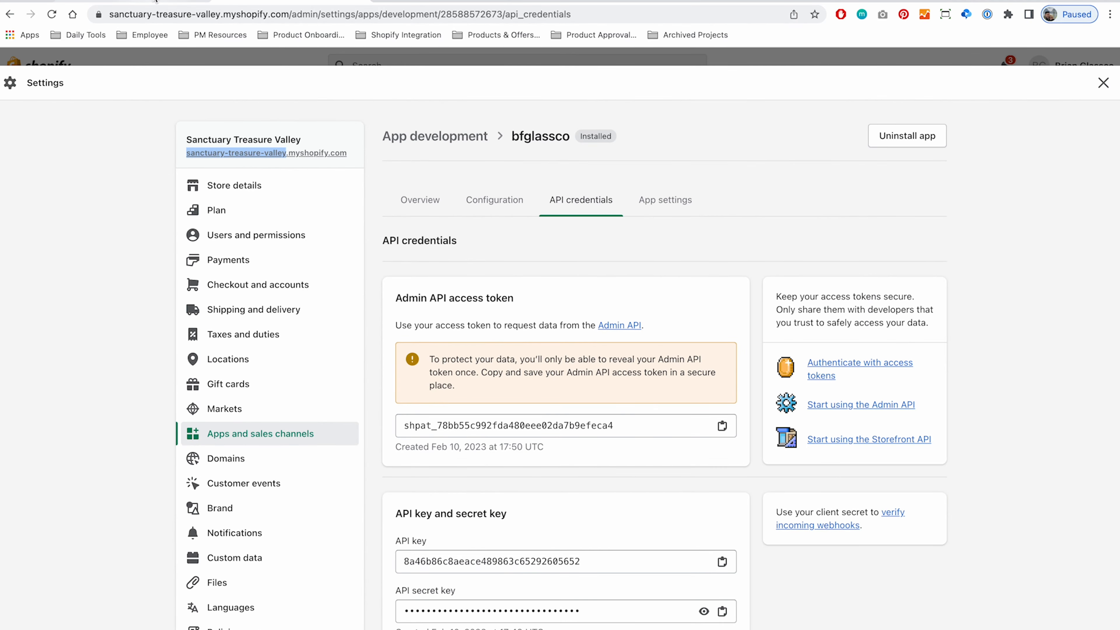
click(155, 2)
click(388, 325)
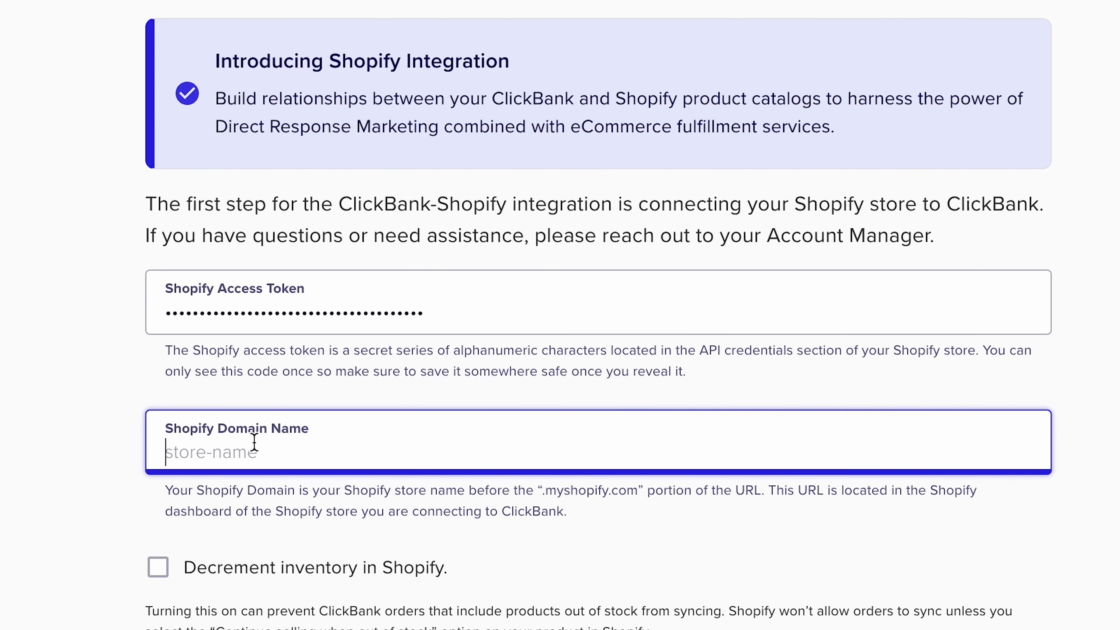
key(ctrl+v)
click(67, 464)
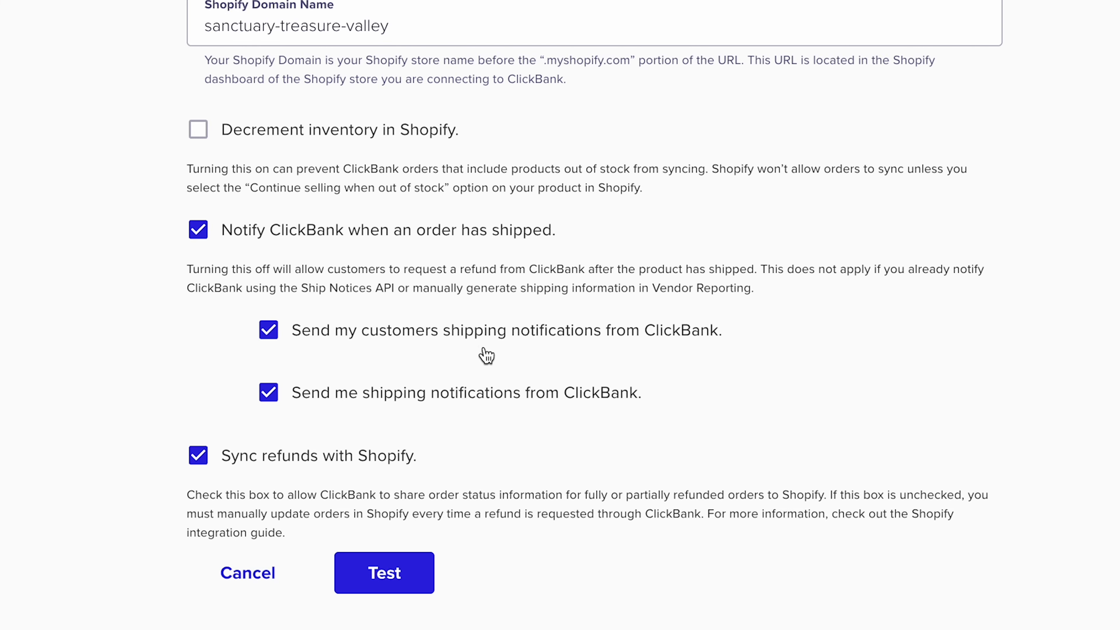
click(382, 571)
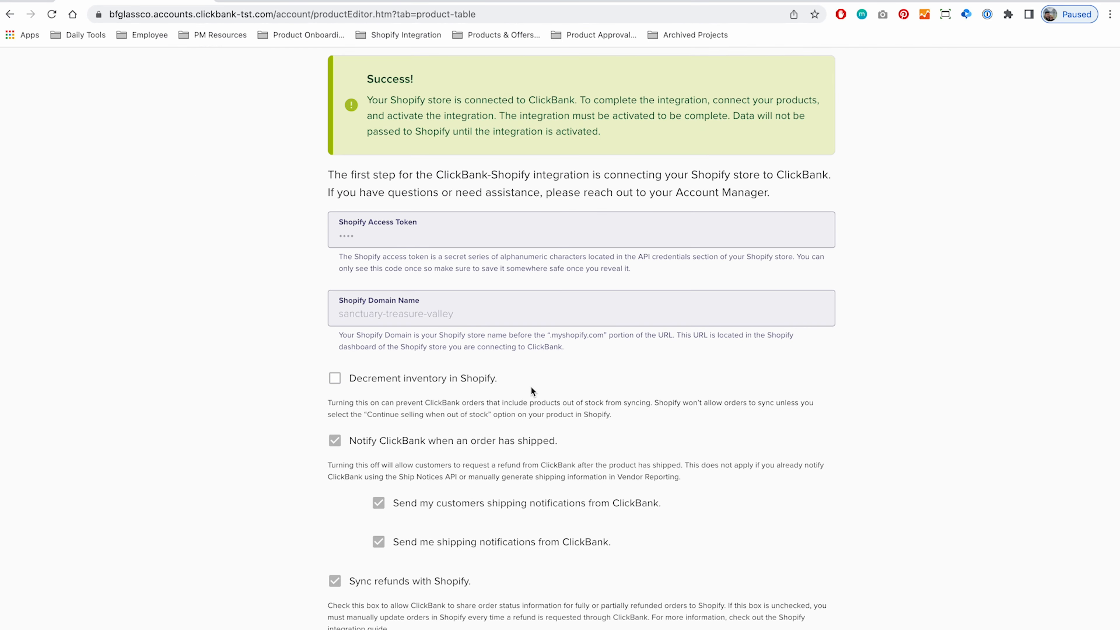
scroll(533, 392, up, 2)
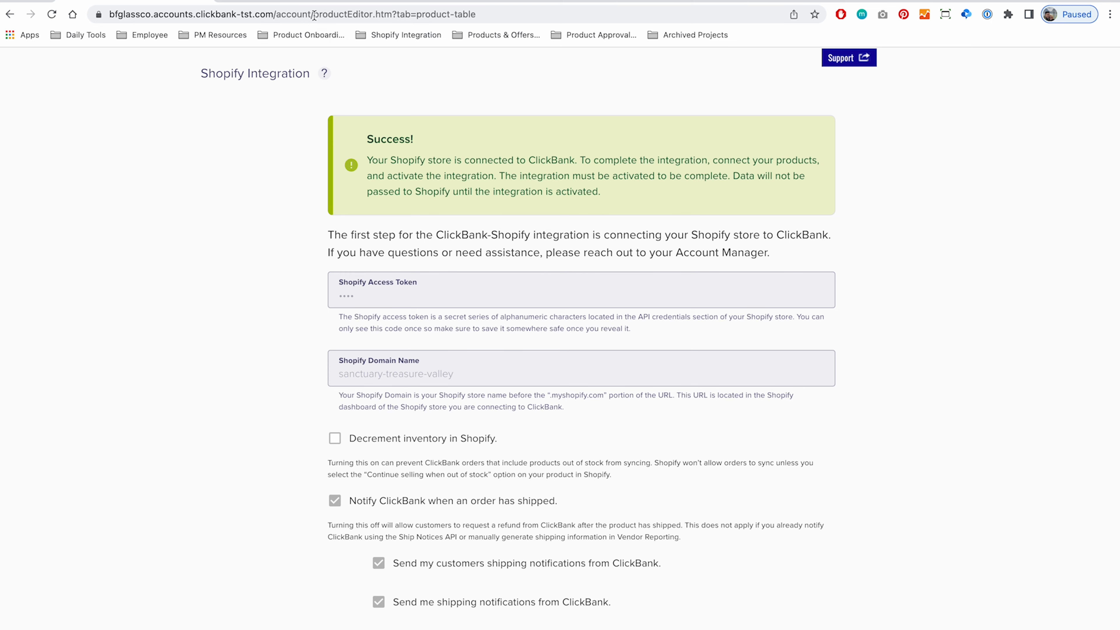
- Open the cb_test_order order in the Shopify admin and examine its items, payment summary, notes and customer details
click(308, 2)
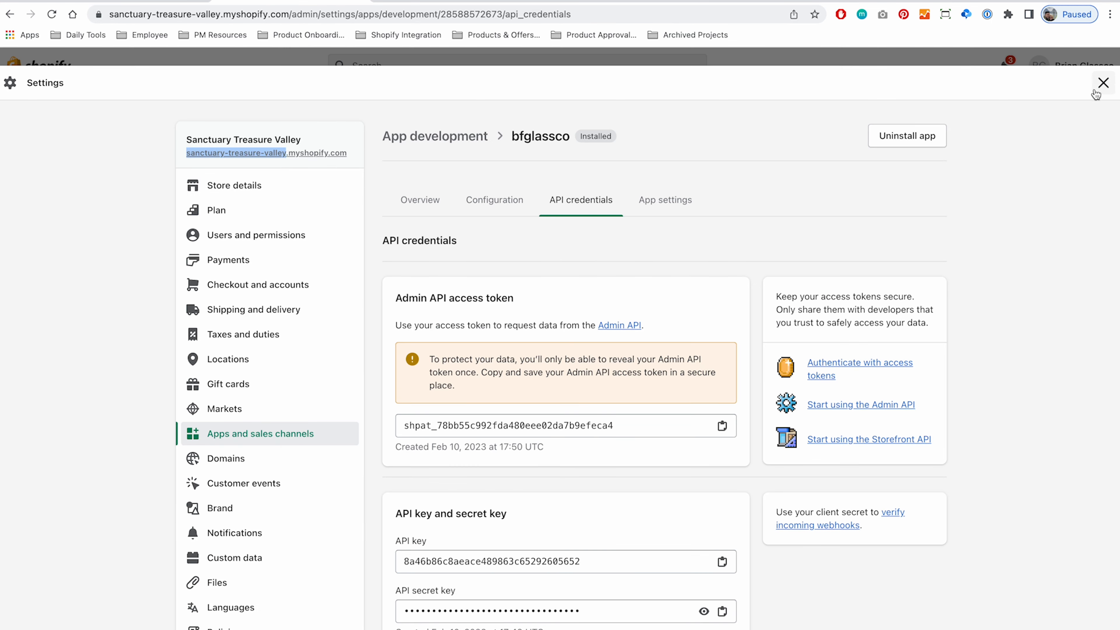
click(1103, 83)
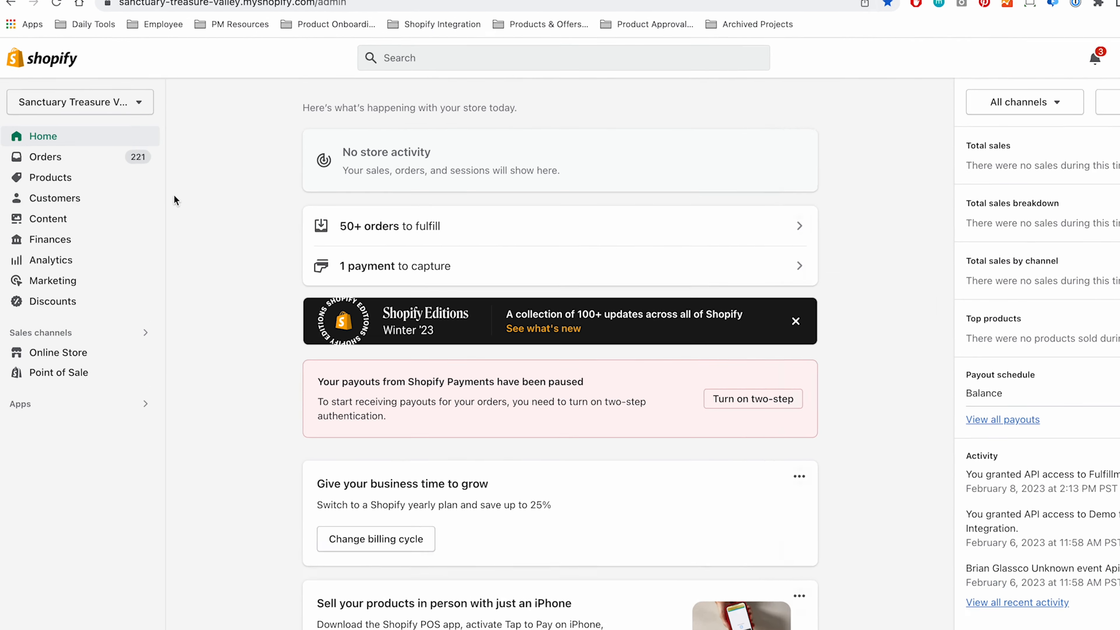
click(45, 156)
click(250, 259)
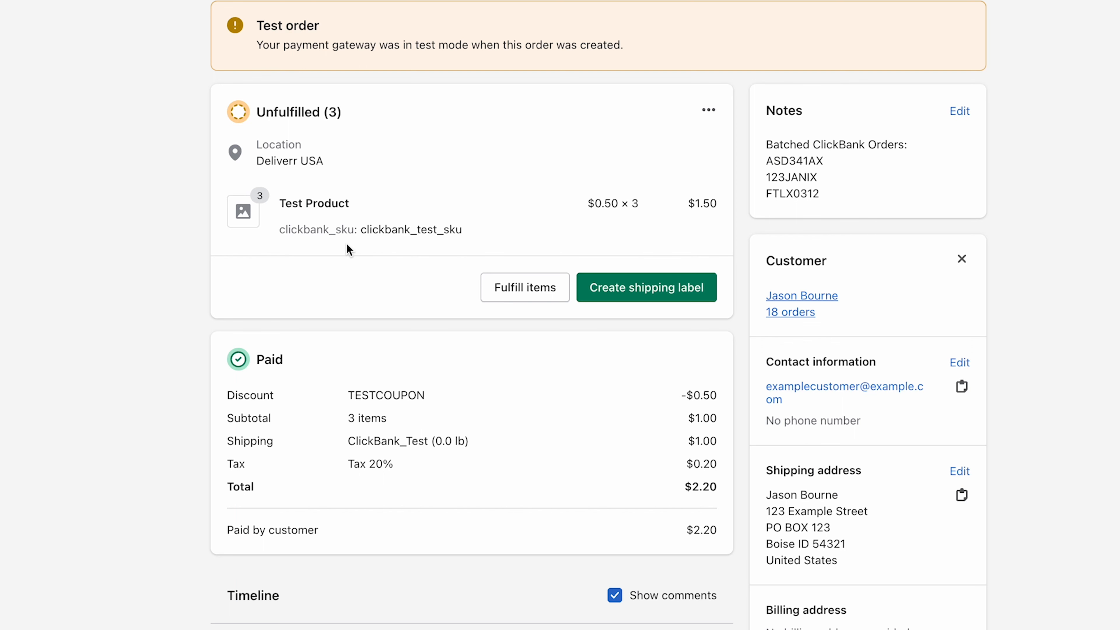
scroll(364, 278, down, 1)
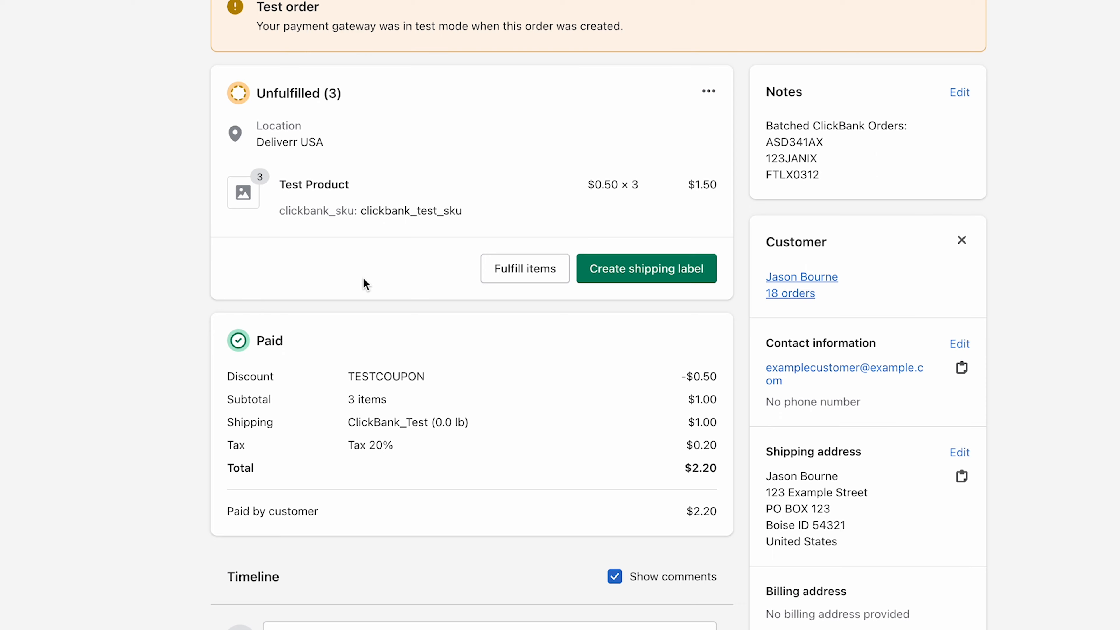
scroll(364, 279, down, 1)
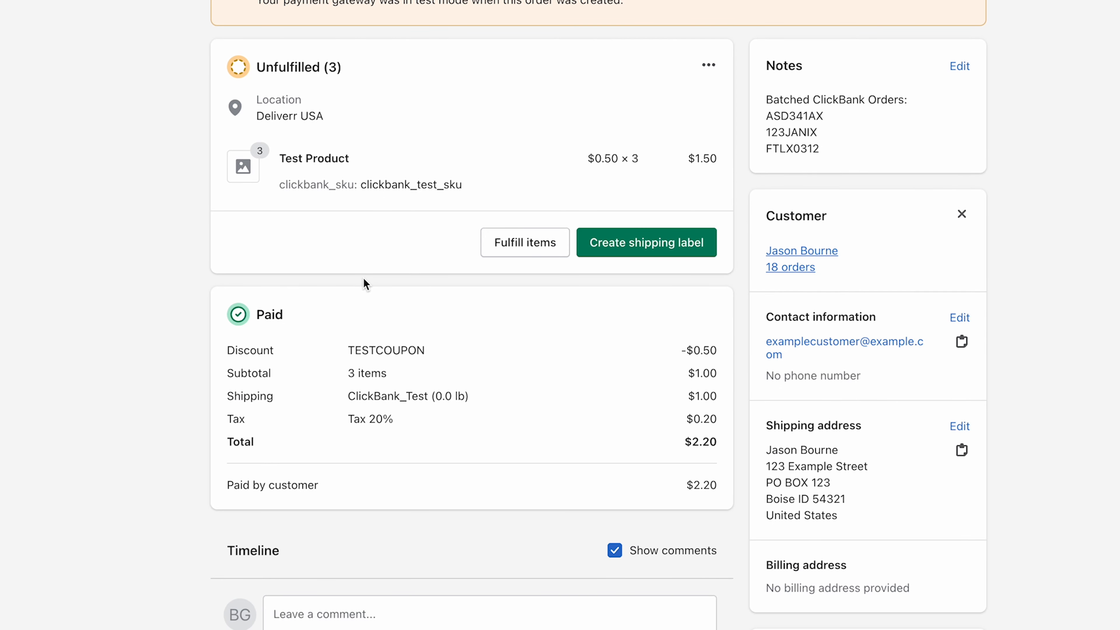
scroll(364, 278, down, 3)
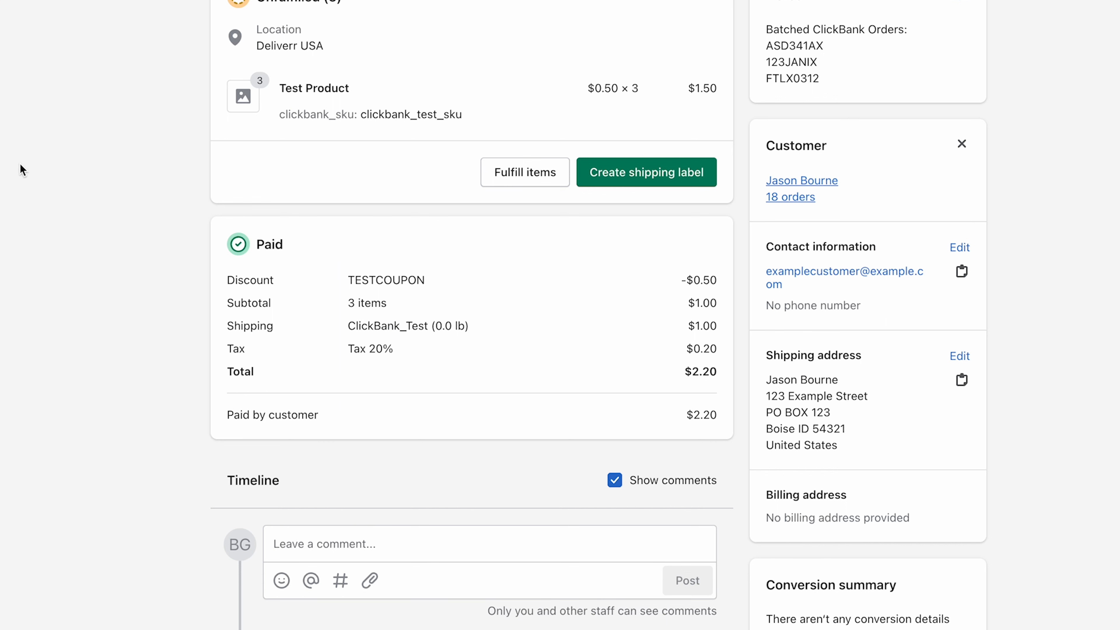
scroll(23, 168, up, 3)
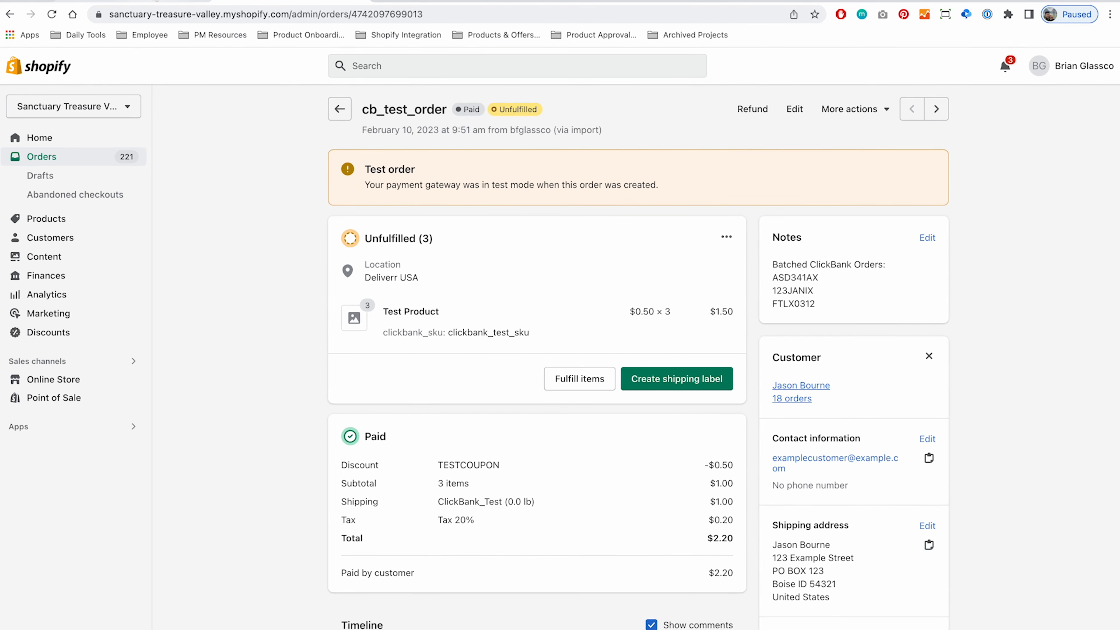
- Switch to the ClickBank product list and open the Shopify connection for item 1, Secrets to Boosting Your IQ
click(92, 1)
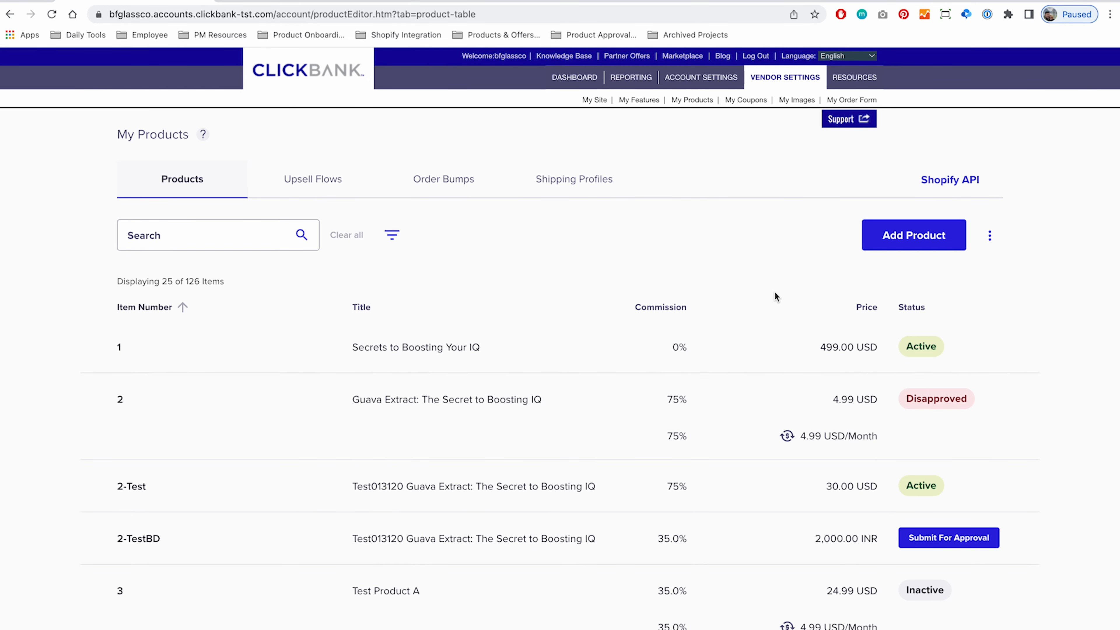
click(1021, 345)
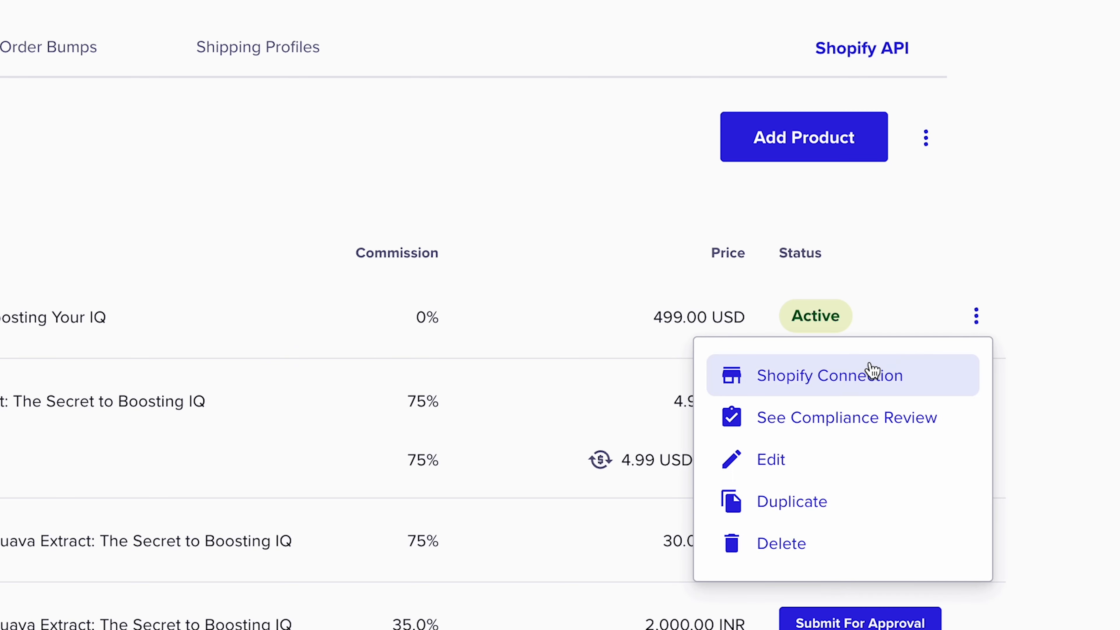
click(884, 380)
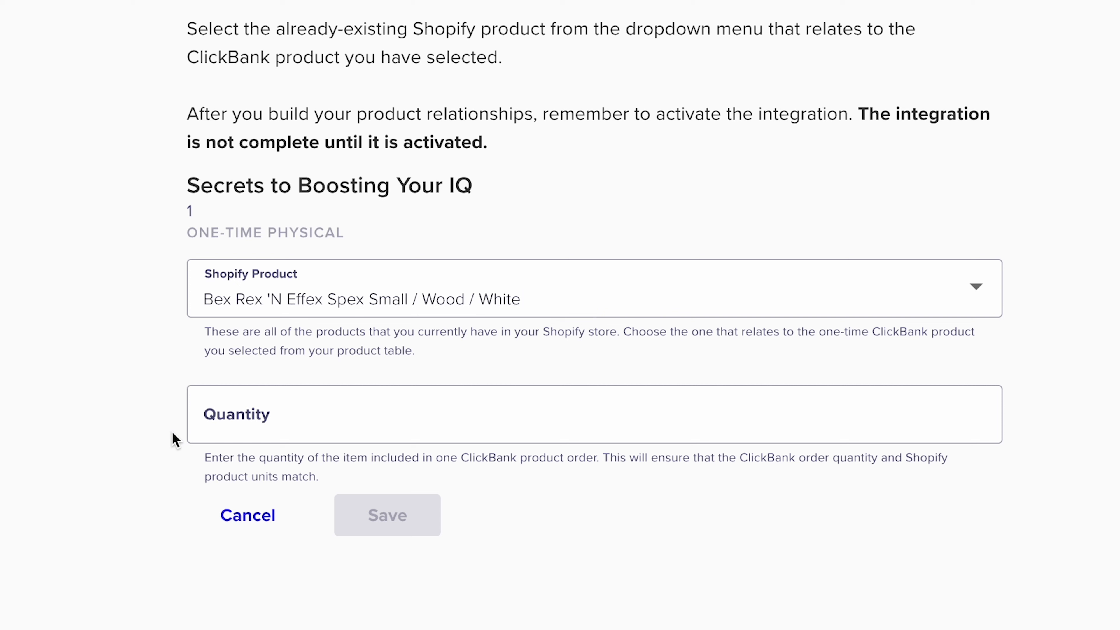
- Set the quantity to 3 for the connected Shopify product Bex Rex 'N Effex Spex Small / Wood / White
click(343, 437)
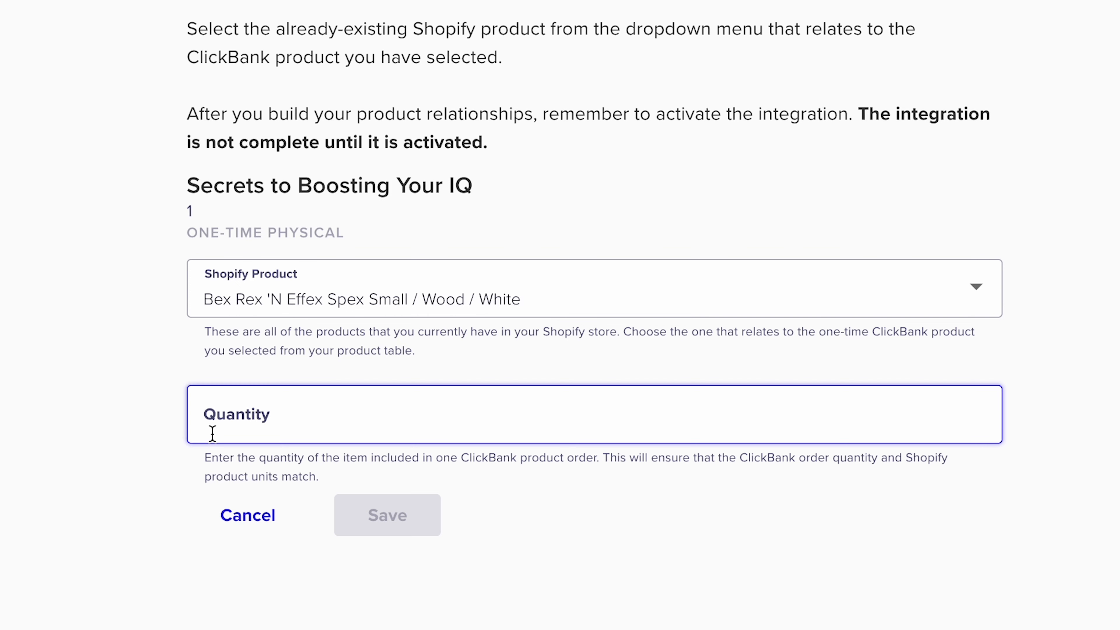
click(222, 414)
text(3)
click(97, 435)
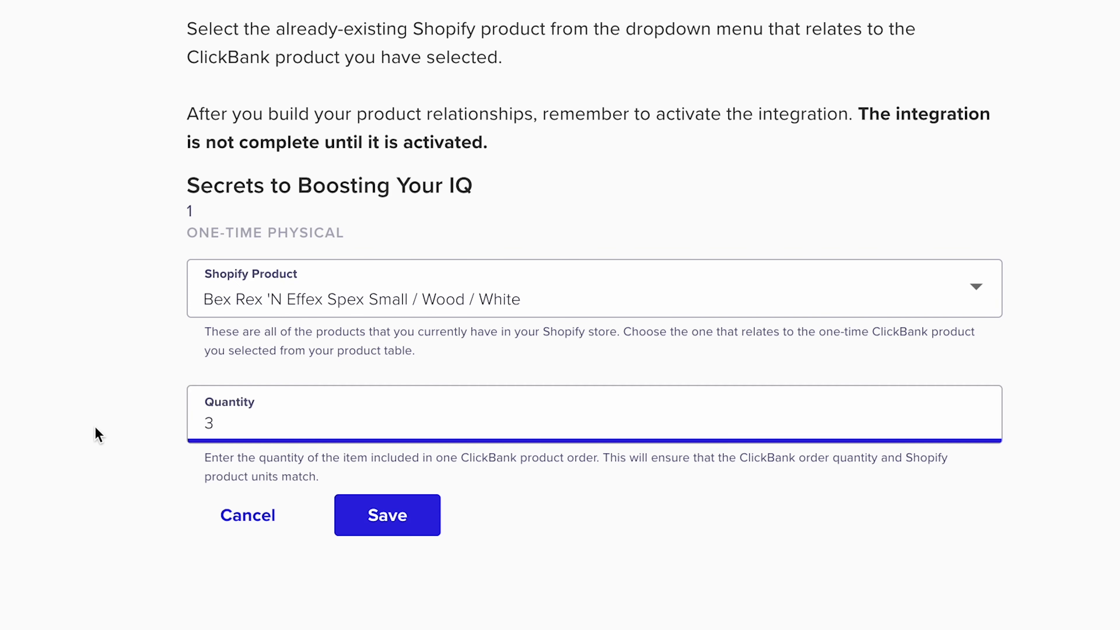